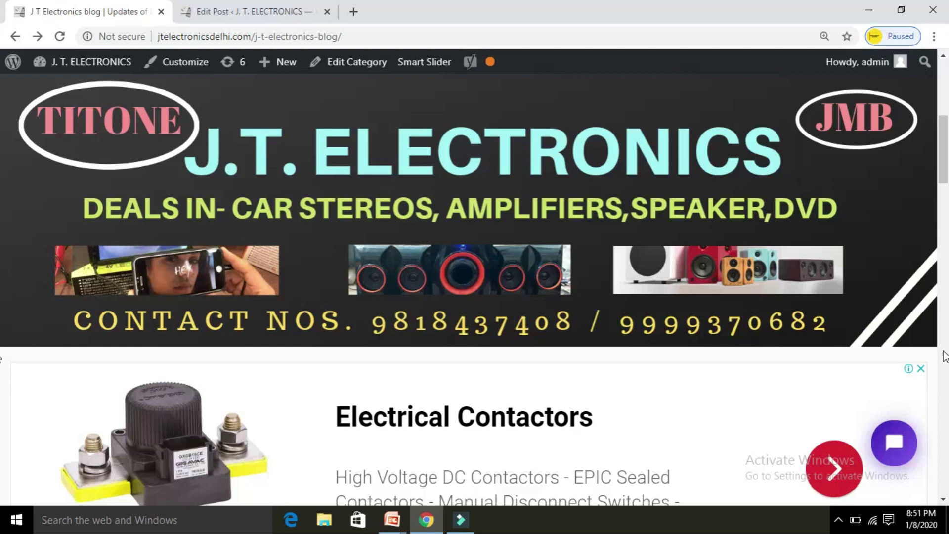
- Browse the J T Electronics Blog listing and open the full "TYPES OF CAR SPEAKERS" post
scroll(1, 503, down, 5)
scroll(1, 502, down, 2)
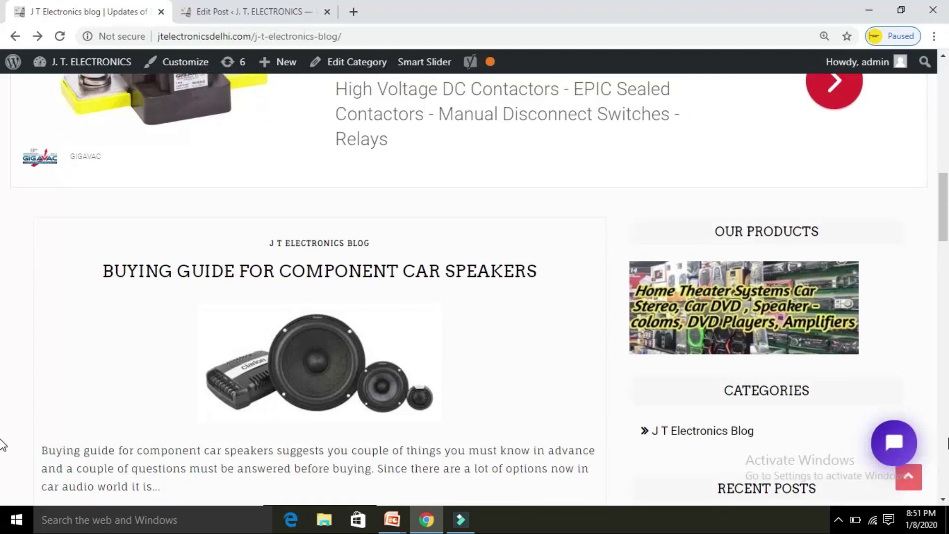
scroll(2, 442, up, 7)
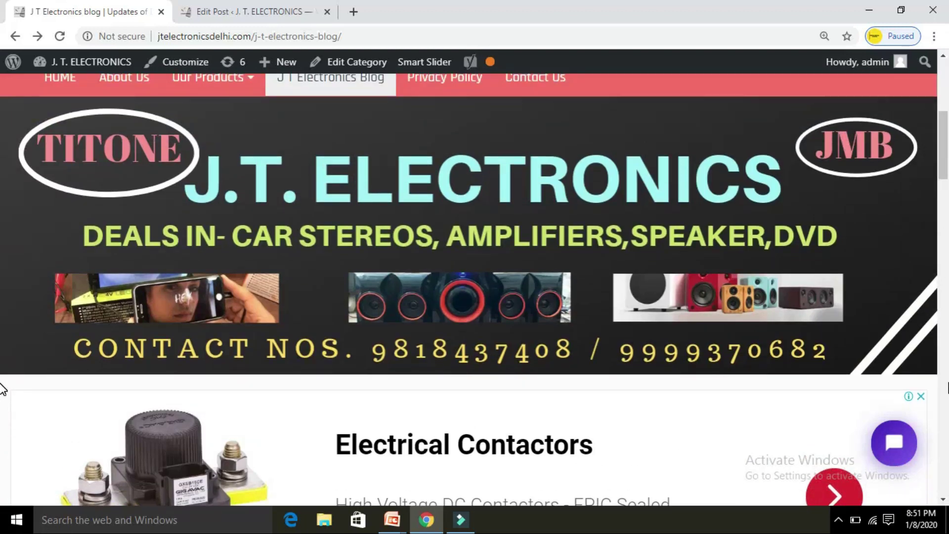
scroll(3, 389, down, 8)
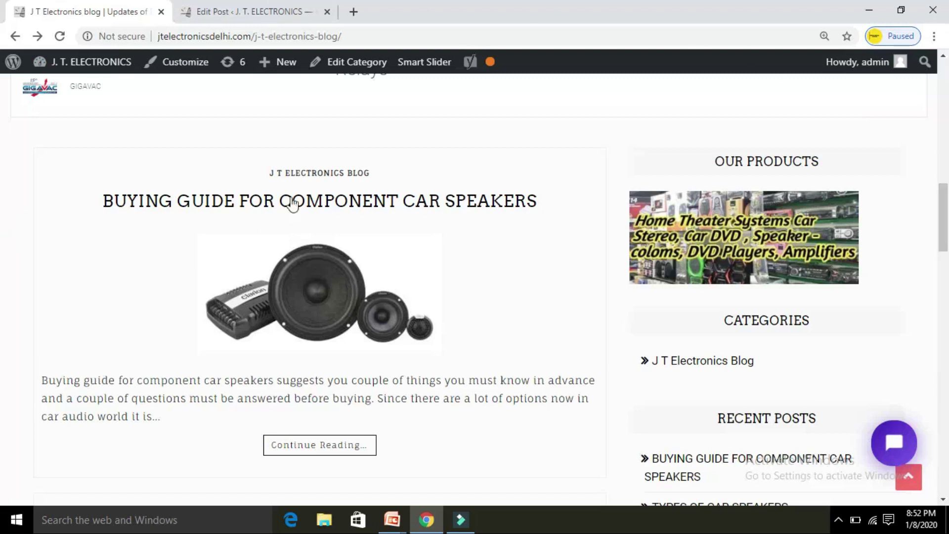
scroll(346, 277, down, 2)
scroll(370, 301, down, 4)
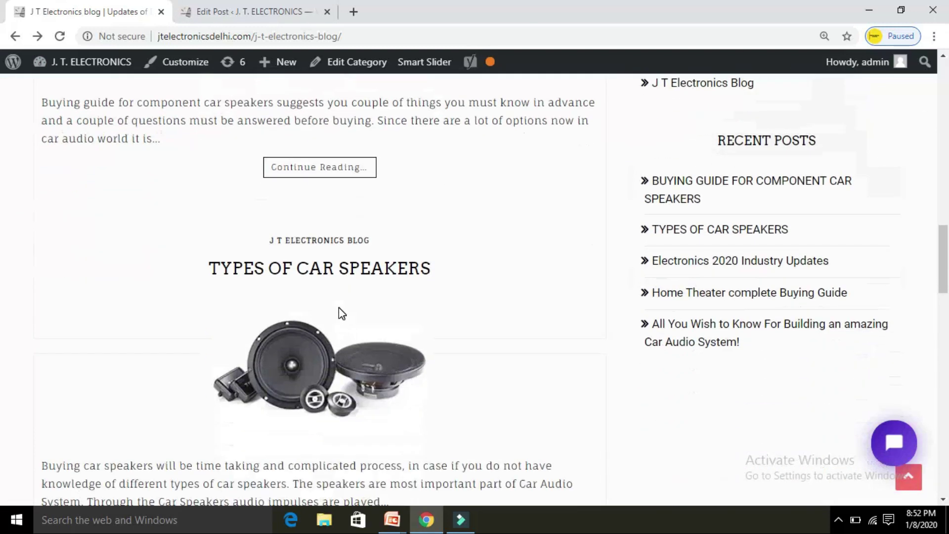
scroll(340, 311, down, 2)
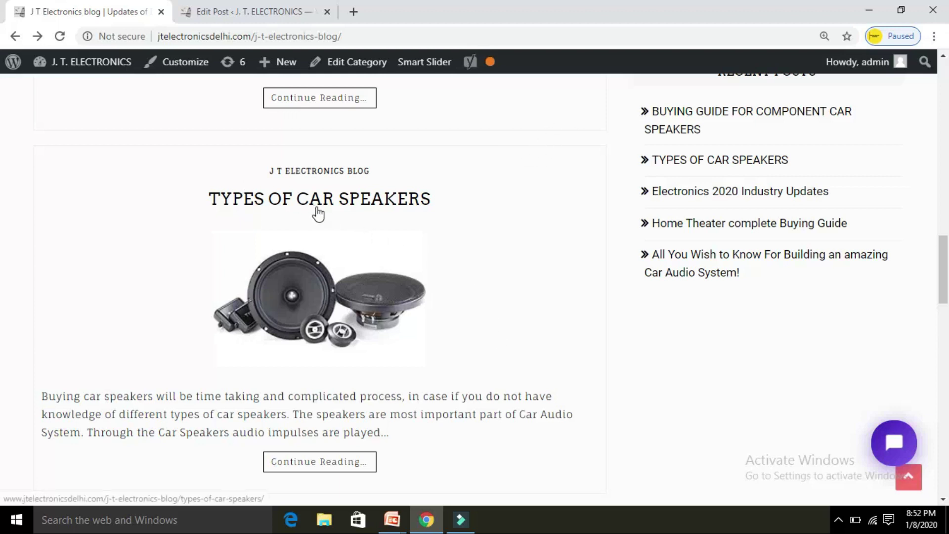
click(293, 468)
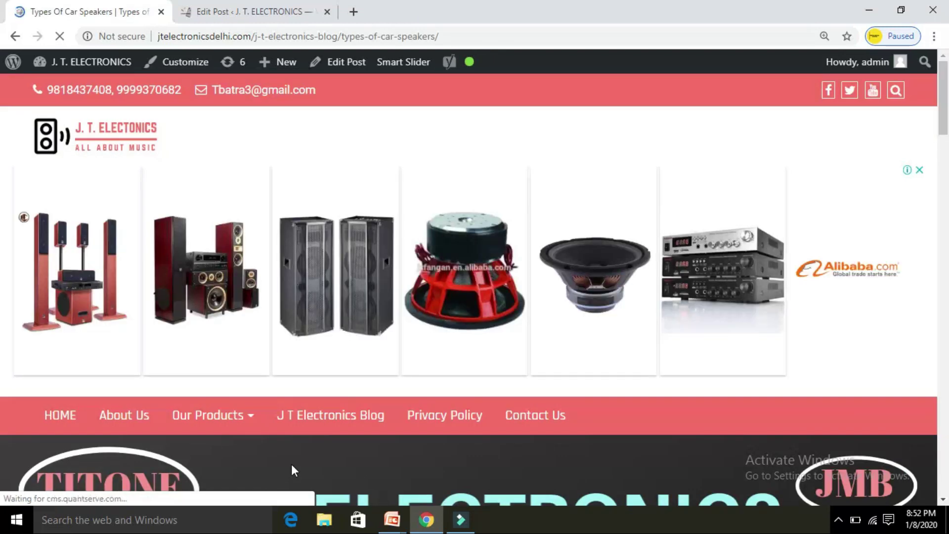
- Examine the published post's title, image, introduction and "BASIC TYPES OF CAR SPEAKERS" section
scroll(924, 415, down, 10)
scroll(2, 462, down, 10)
scroll(2, 460, up, 5)
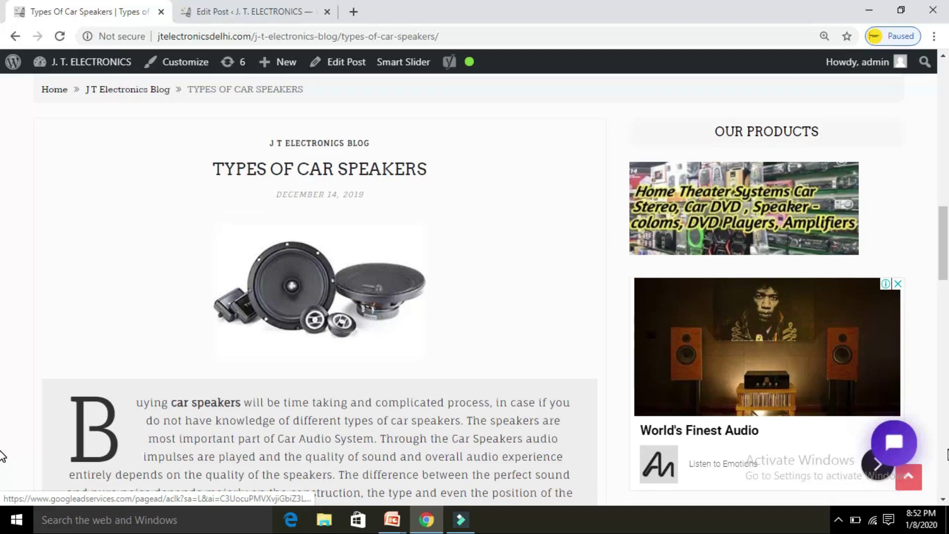
scroll(2, 457, down, 5)
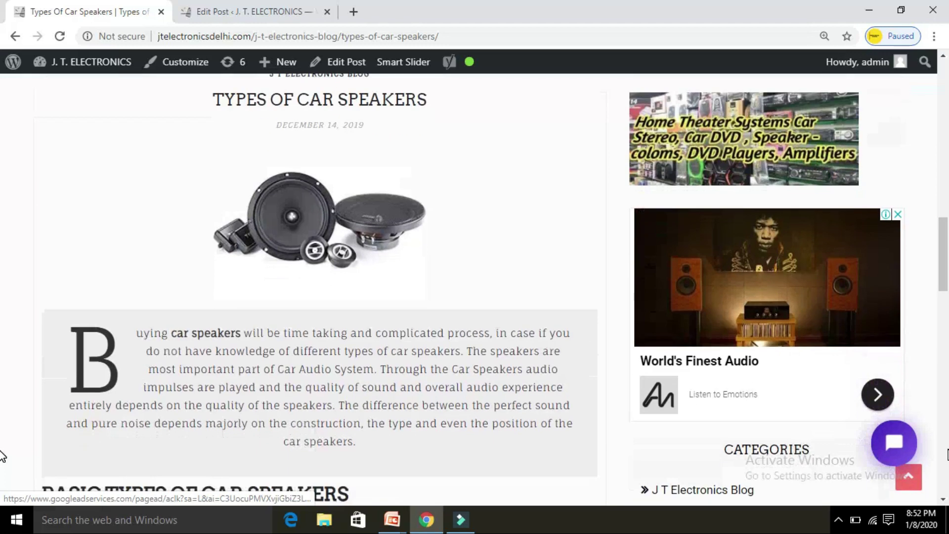
scroll(3, 455, down, 3)
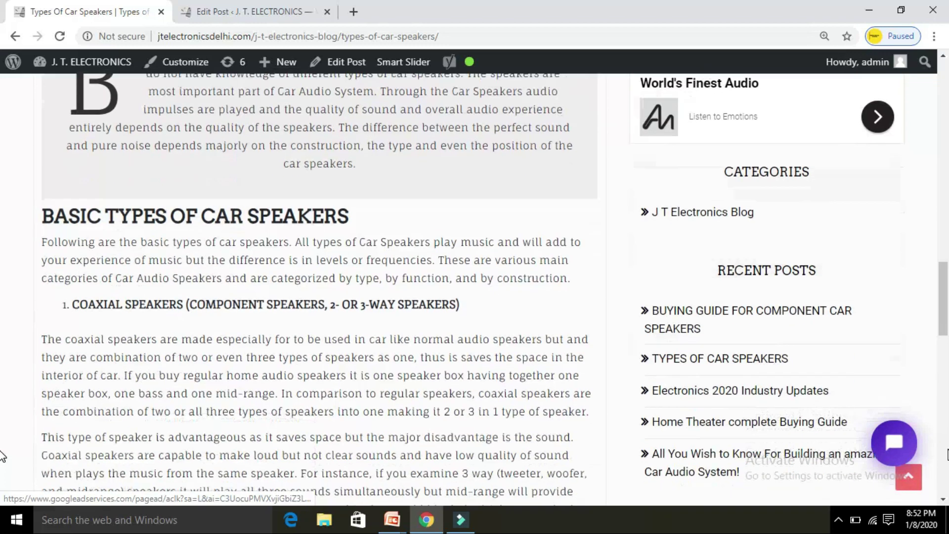
scroll(3, 455, up, 10)
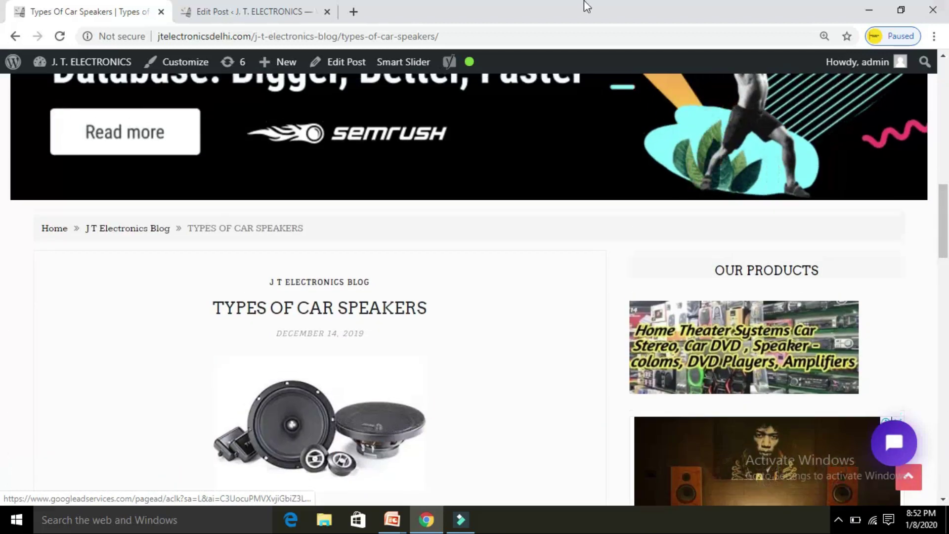
- Switch to the post's WordPress editor and compare the post title with the Yoast SEO focus keyphrase
click(214, 9)
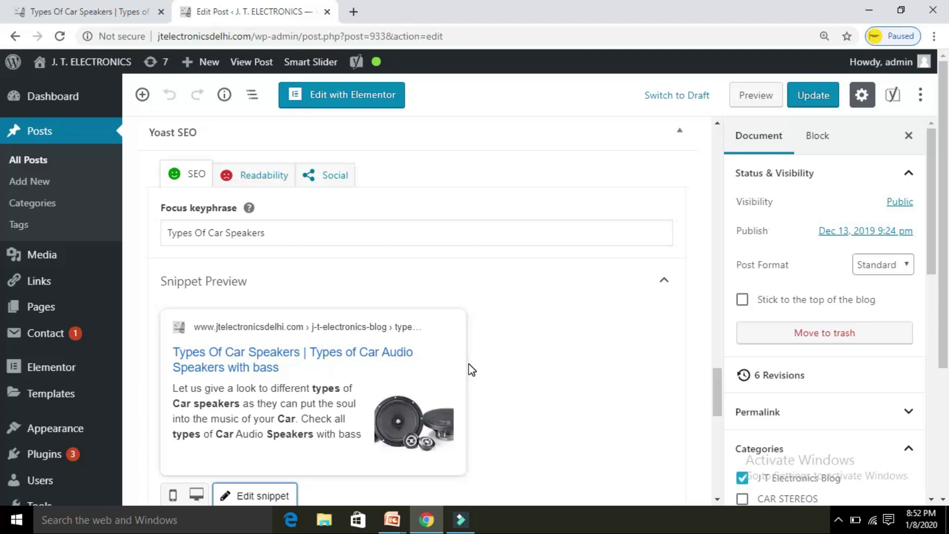
scroll(467, 369, up, 9)
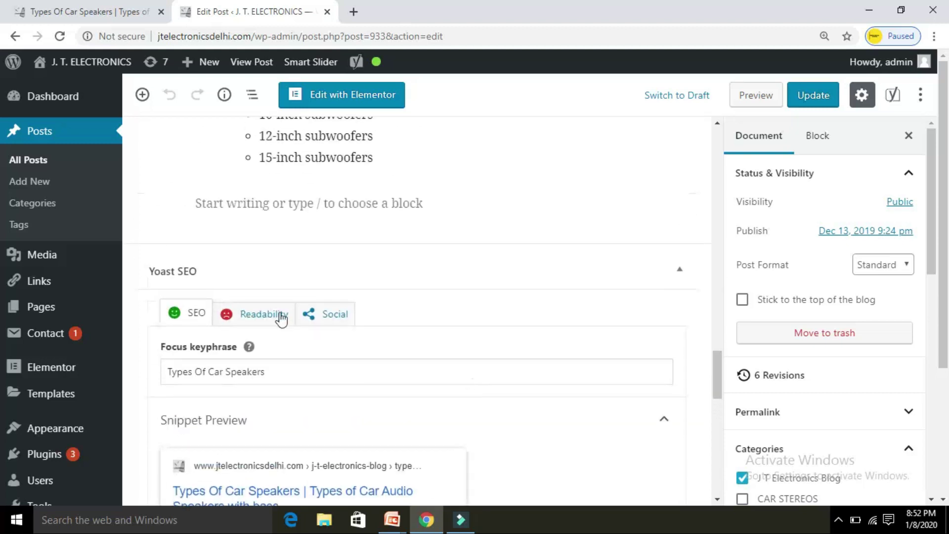
scroll(420, 308, up, 15)
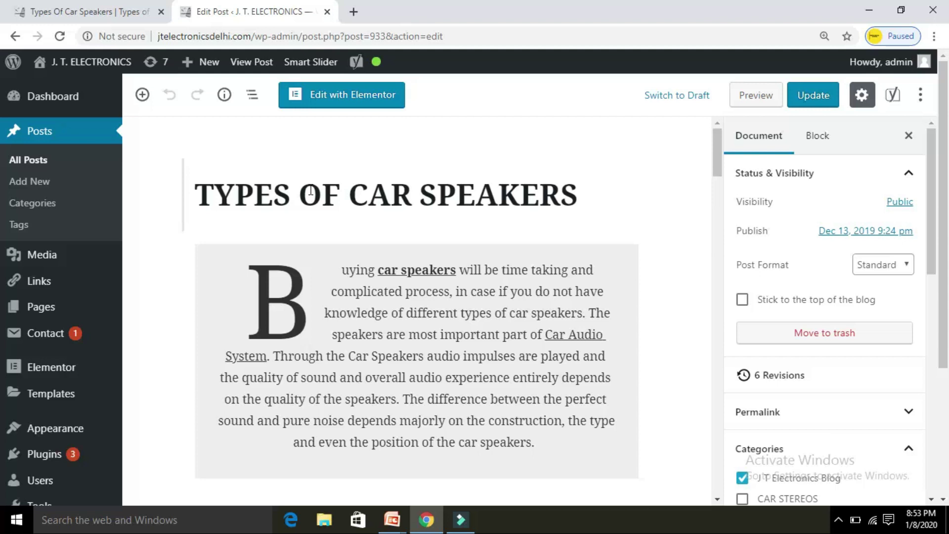
scroll(241, 304, down, 15)
scroll(264, 318, down, 10)
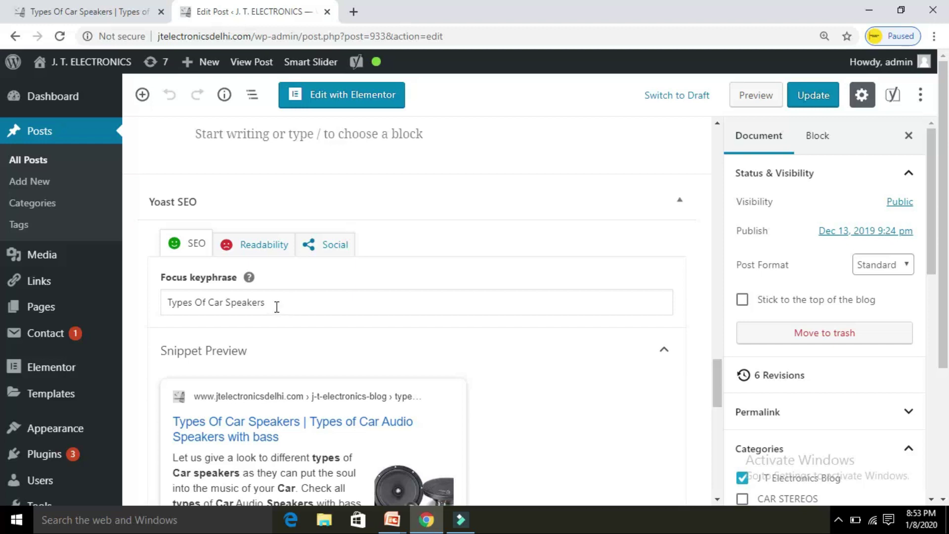
- Review the post's headings and body text in the editor, and inspect the introductory paragraph's block settings
scroll(280, 313, up, 7)
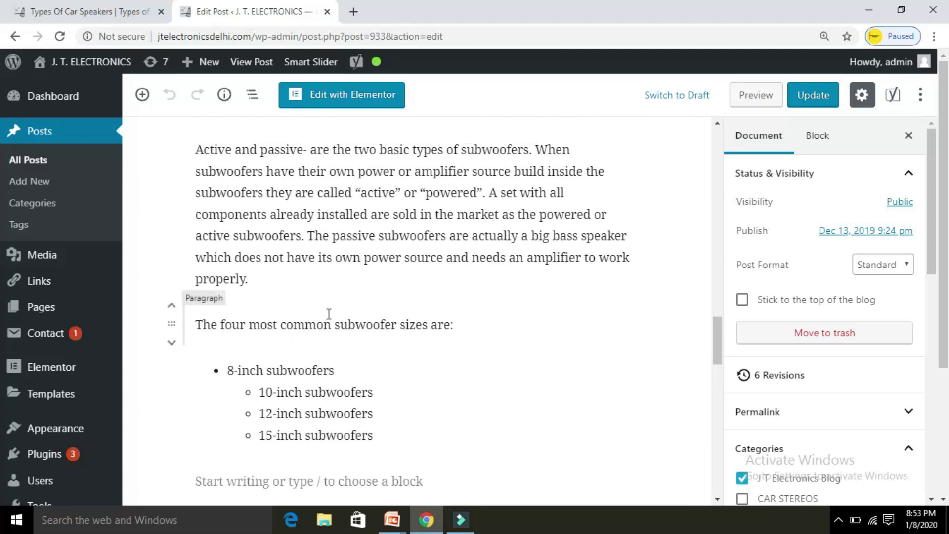
scroll(329, 314, up, 20)
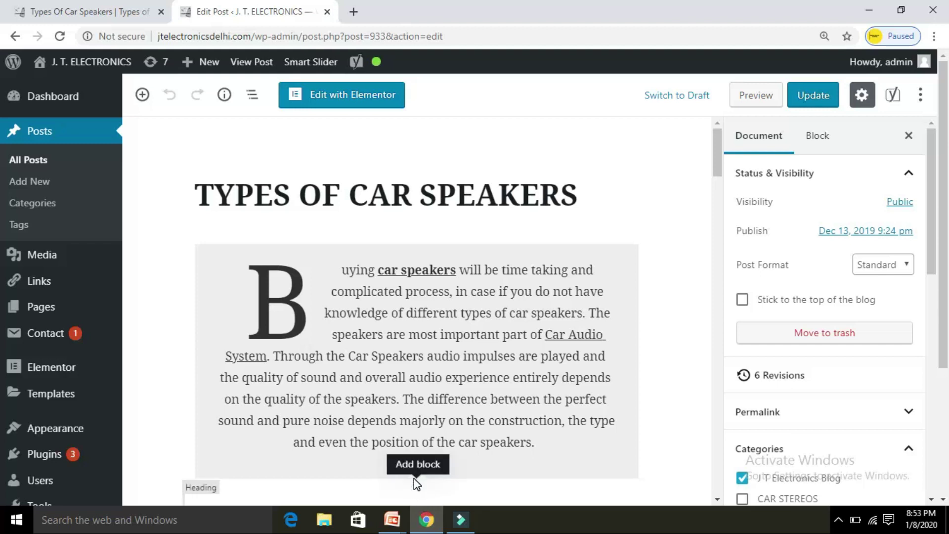
scroll(445, 397, down, 7)
scroll(476, 399, down, 16)
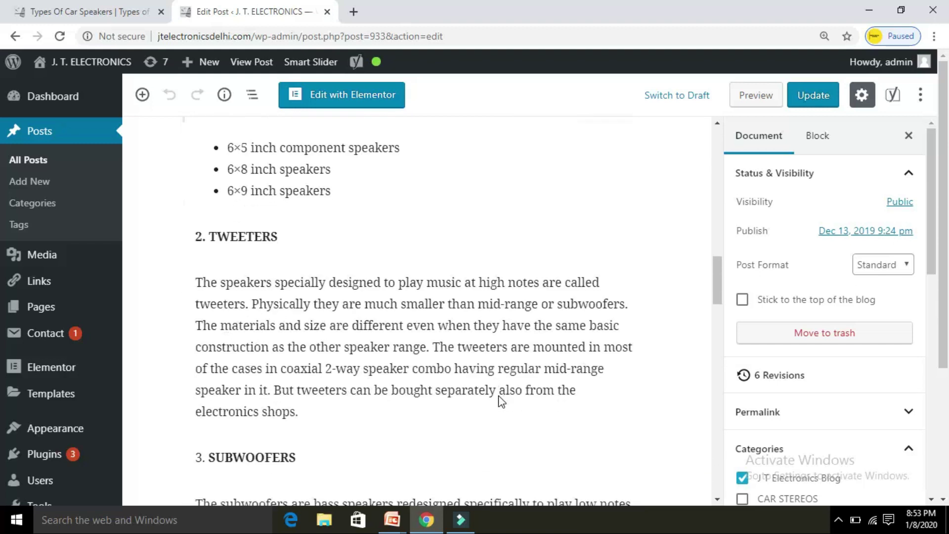
scroll(500, 395, down, 14)
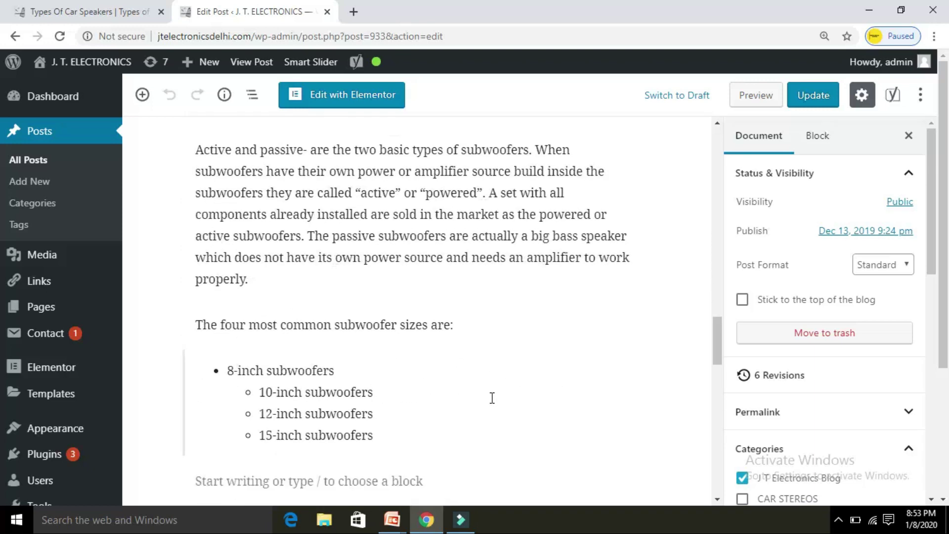
scroll(491, 391, up, 11)
scroll(489, 366, up, 10)
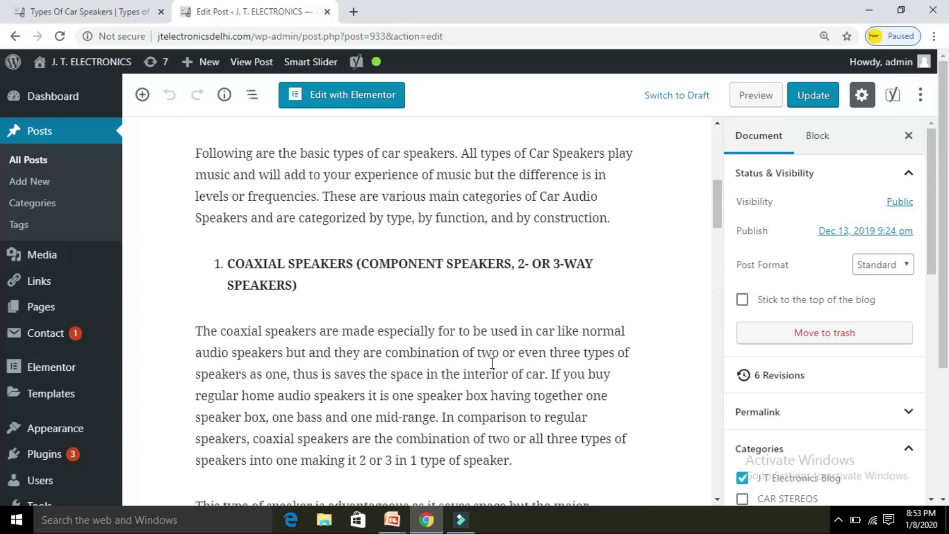
scroll(261, 335, up, 4)
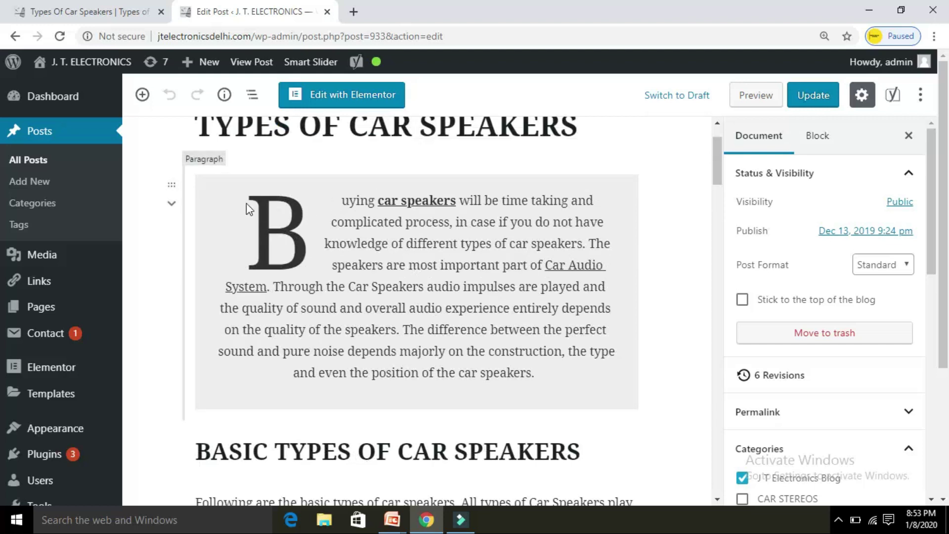
click(317, 217)
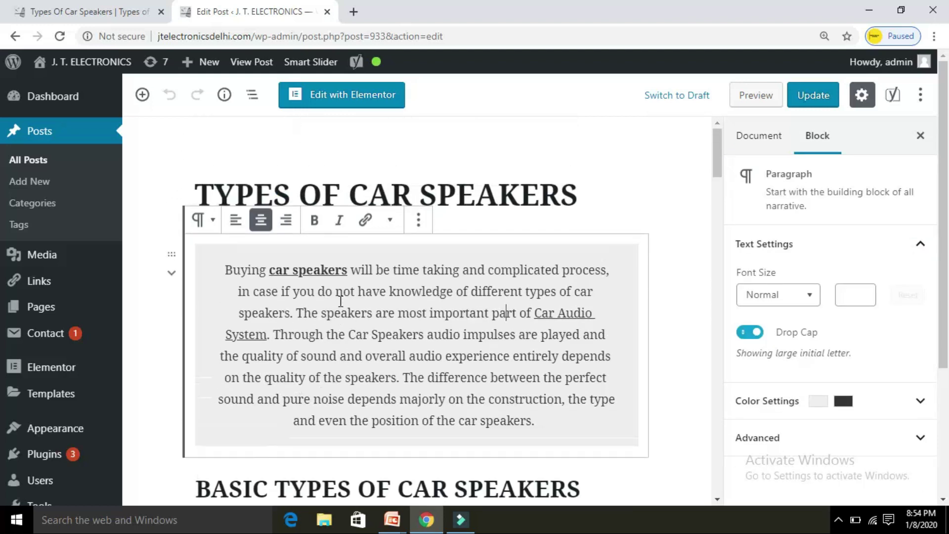
click(678, 332)
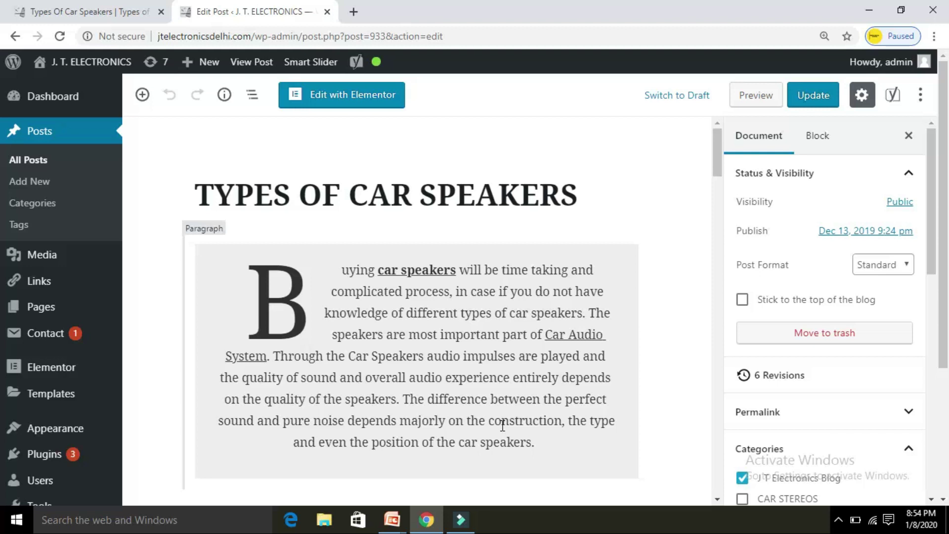
- Open the Yoast SEO snippet of the "TYPES OF CAR SPEAKERS" post for editing
scroll(503, 425, down, 20)
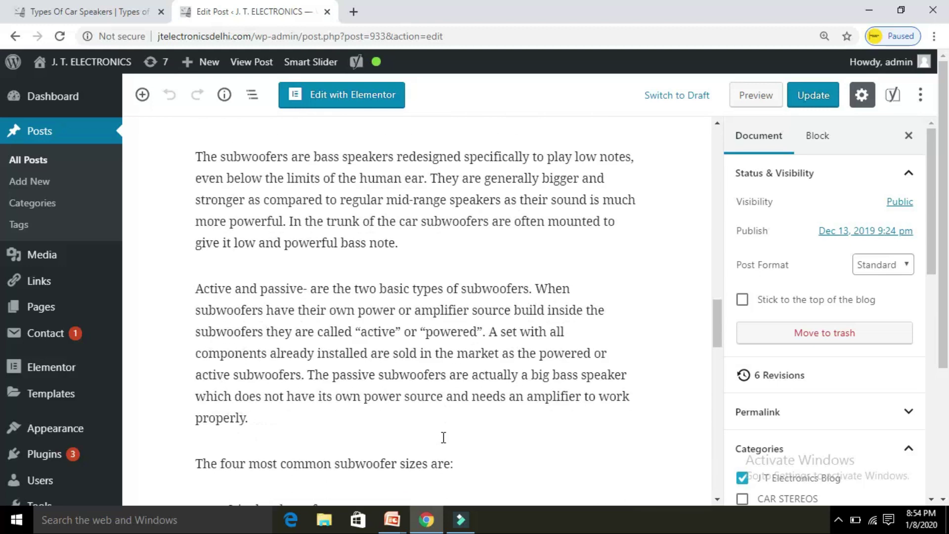
scroll(444, 437, down, 10)
scroll(361, 345, down, 2)
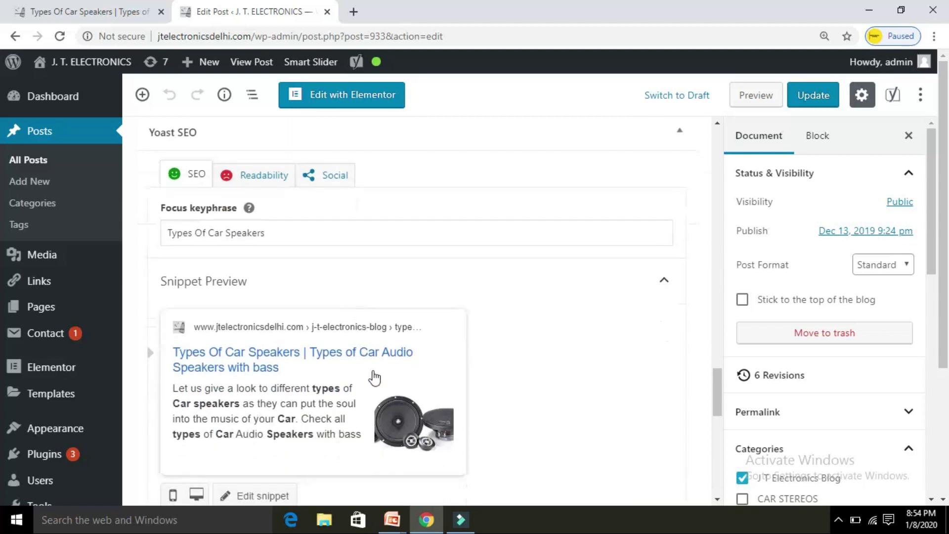
scroll(360, 381, down, 1)
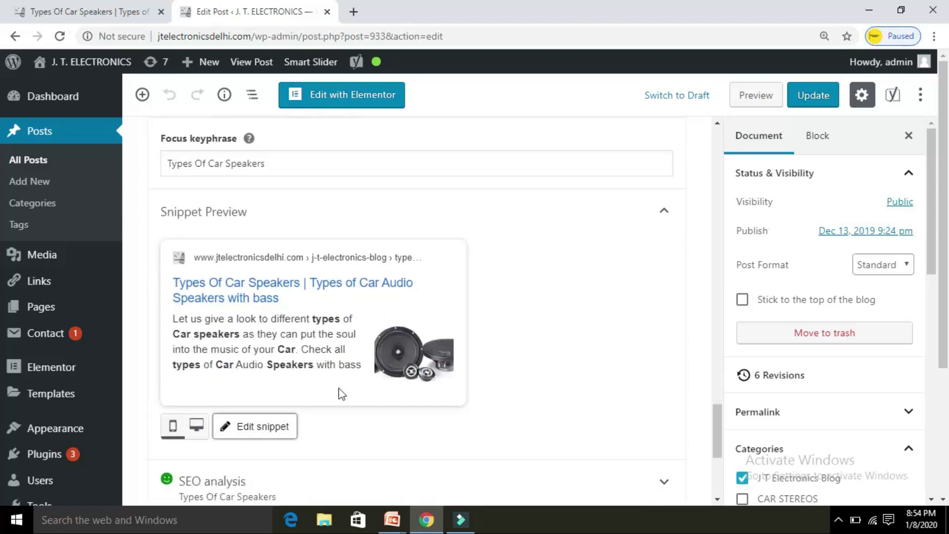
scroll(394, 356, down, 5)
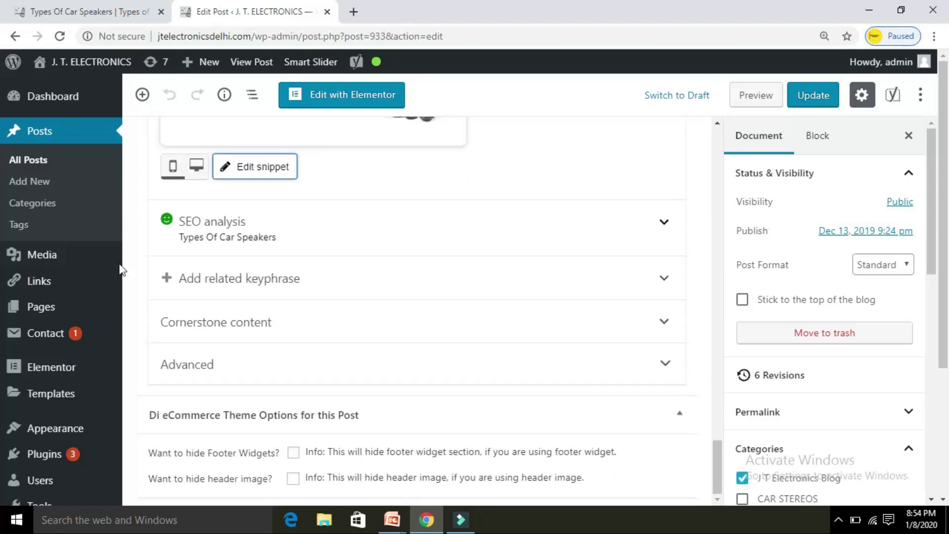
click(265, 173)
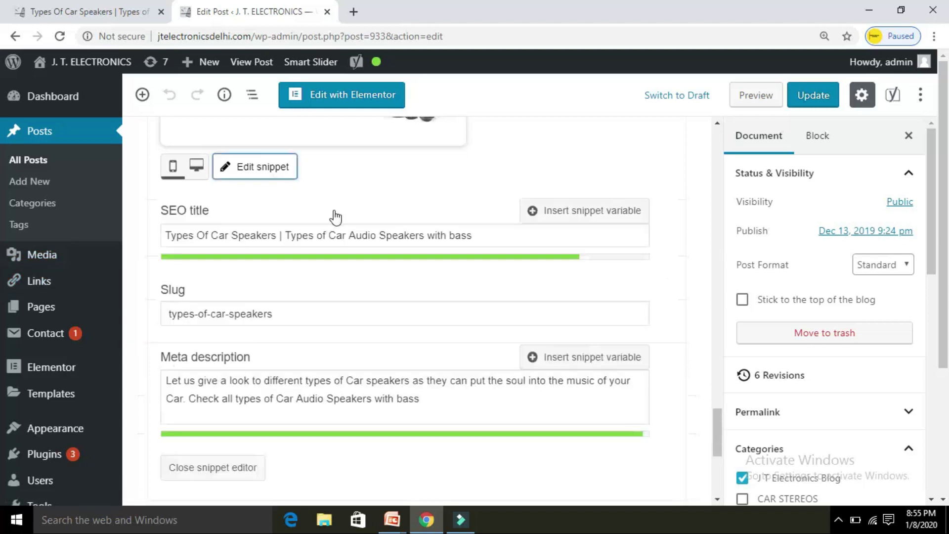
- Examine the snippet's SEO title, slug and meta description, and the SEO sections below them
scroll(335, 217, up, 1)
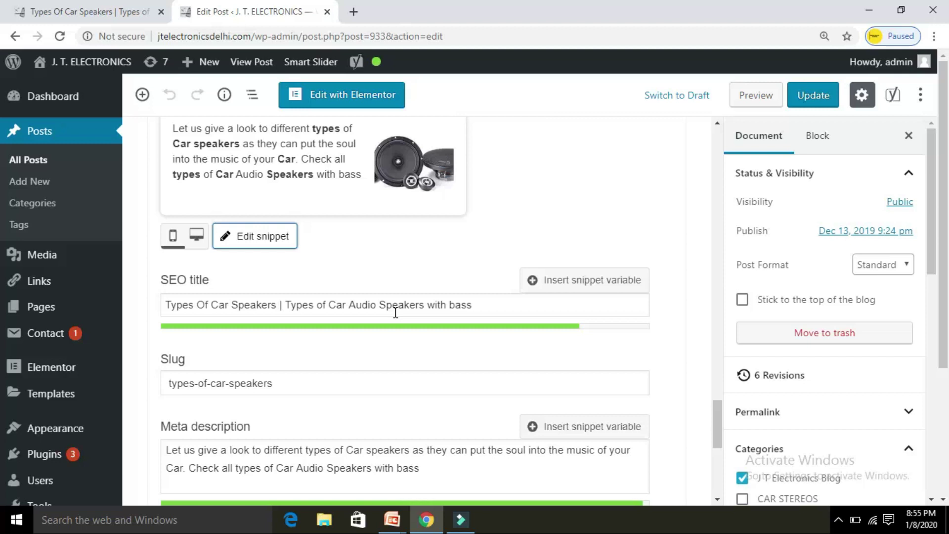
scroll(395, 312, down, 2)
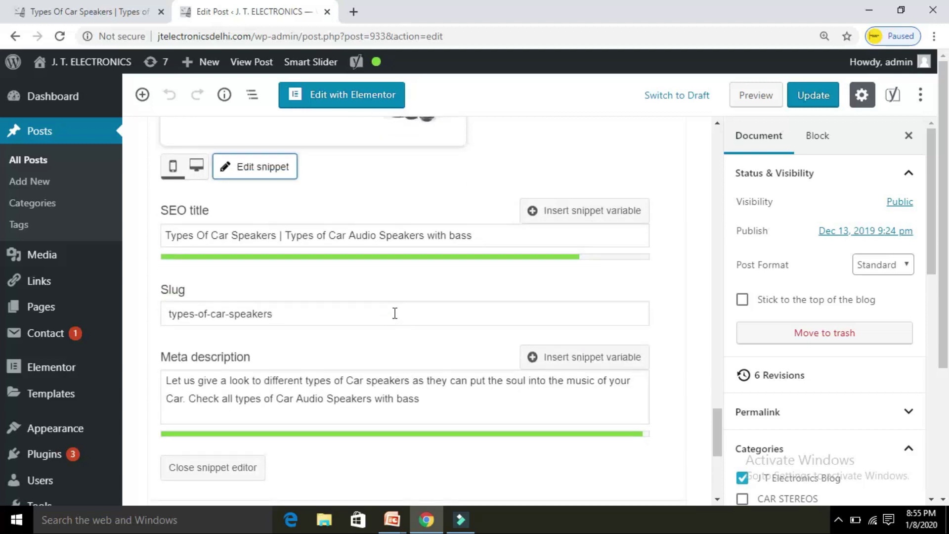
scroll(395, 314, down, 3)
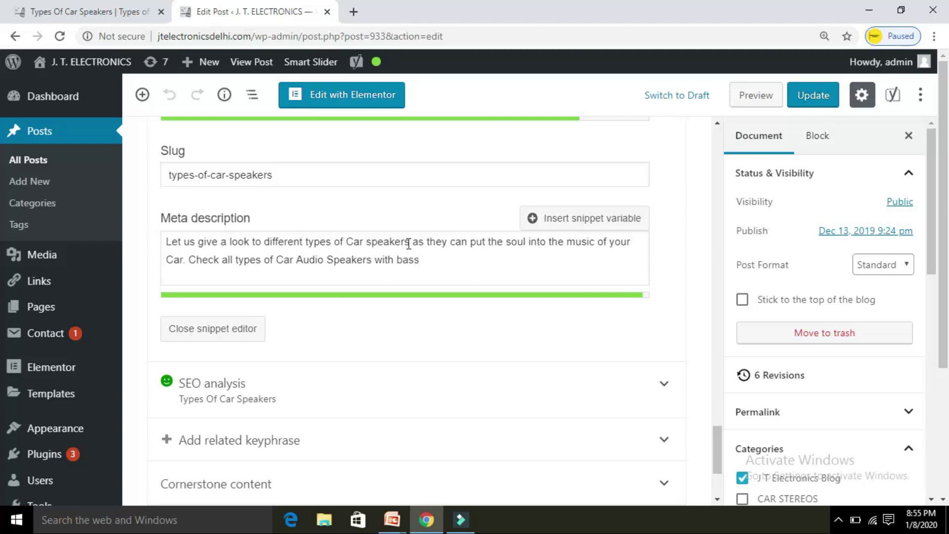
scroll(406, 245, down, 1)
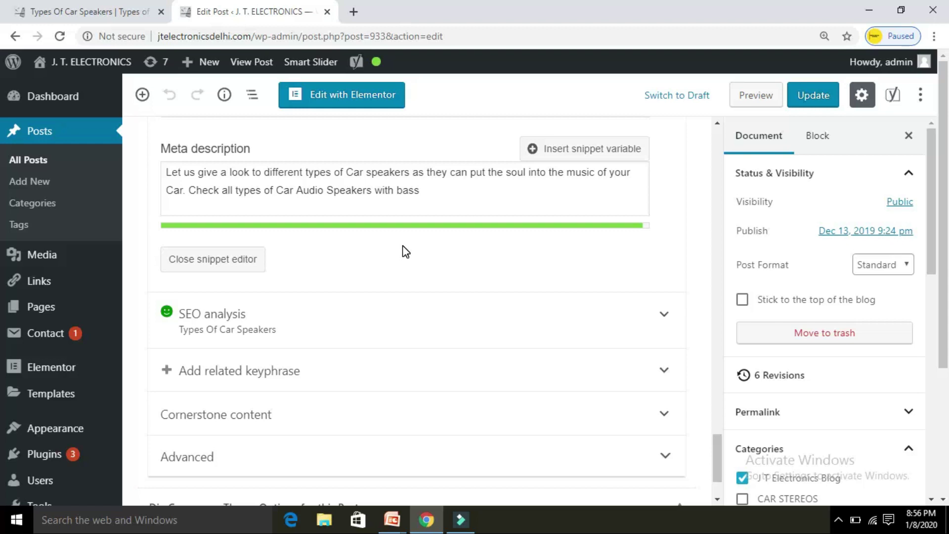
scroll(405, 252, up, 4)
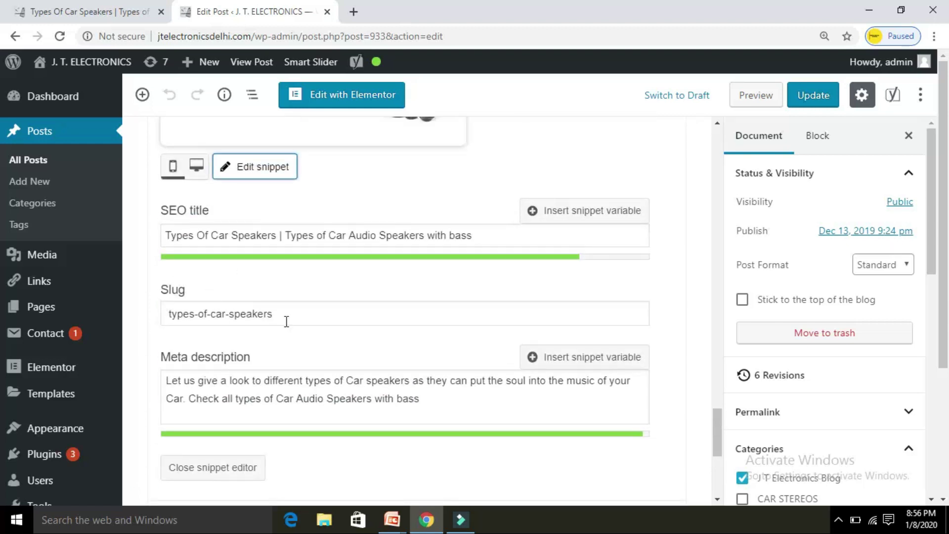
scroll(227, 461, down, 6)
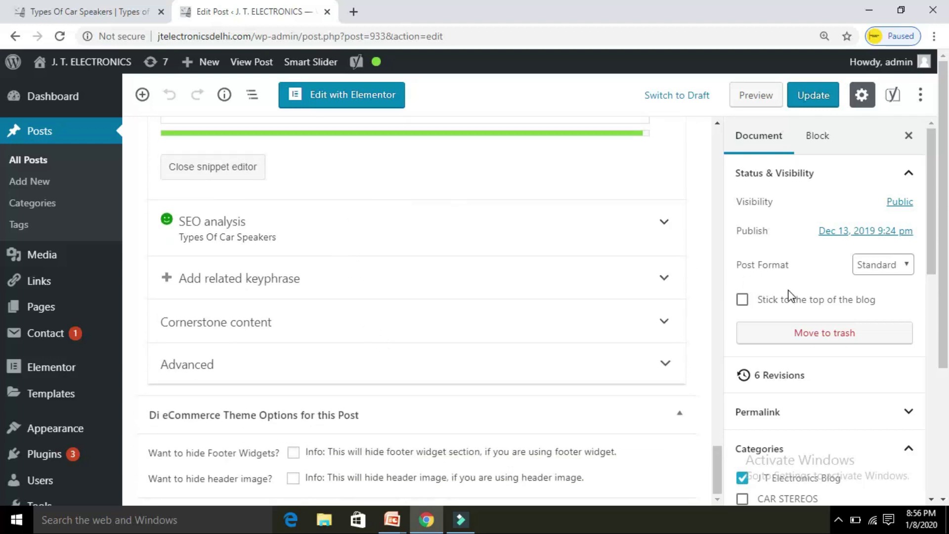
- Examine the post's featured image in the document settings and switch to the On-Page SEO Checklist slide in PowerPoint
scroll(1, 360, down, 3)
scroll(731, 263, up, 3)
drag(929, 209, 922, 417)
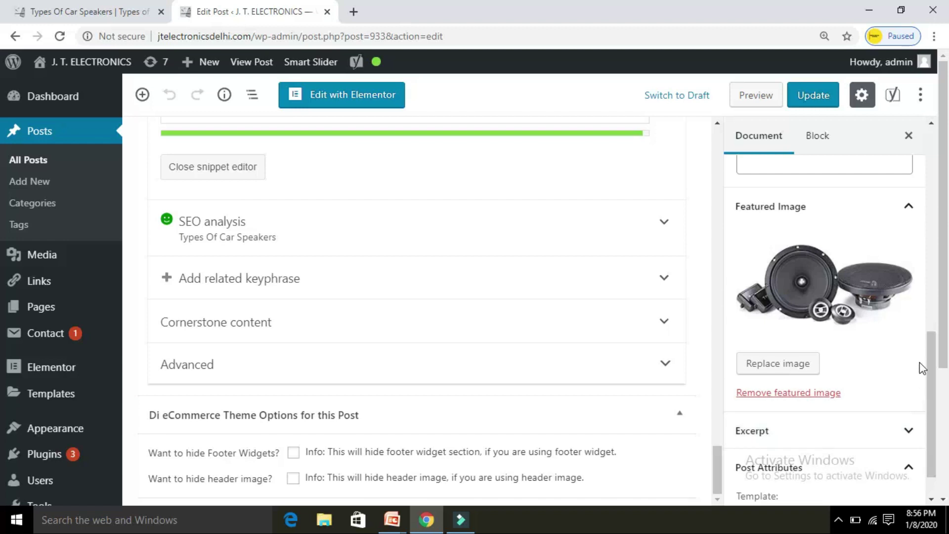
drag(924, 352, 924, 390)
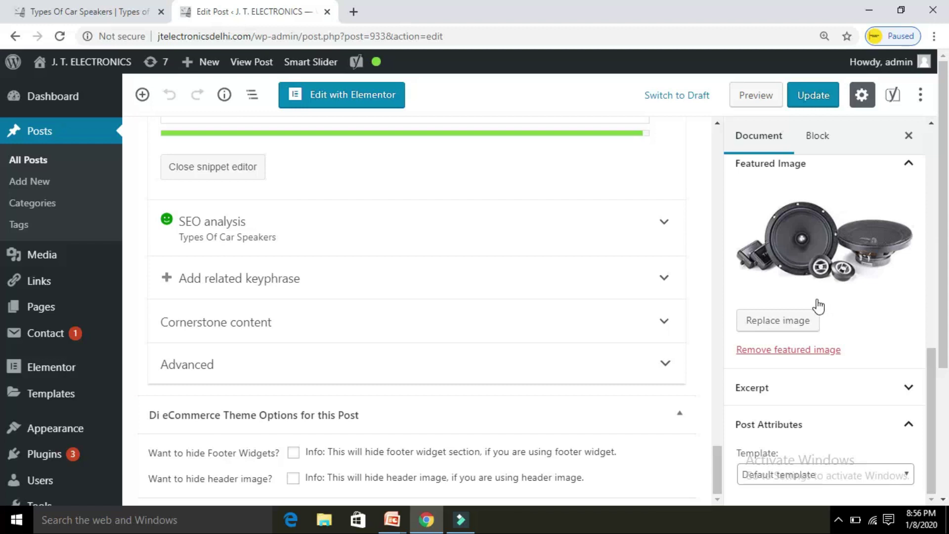
click(392, 519)
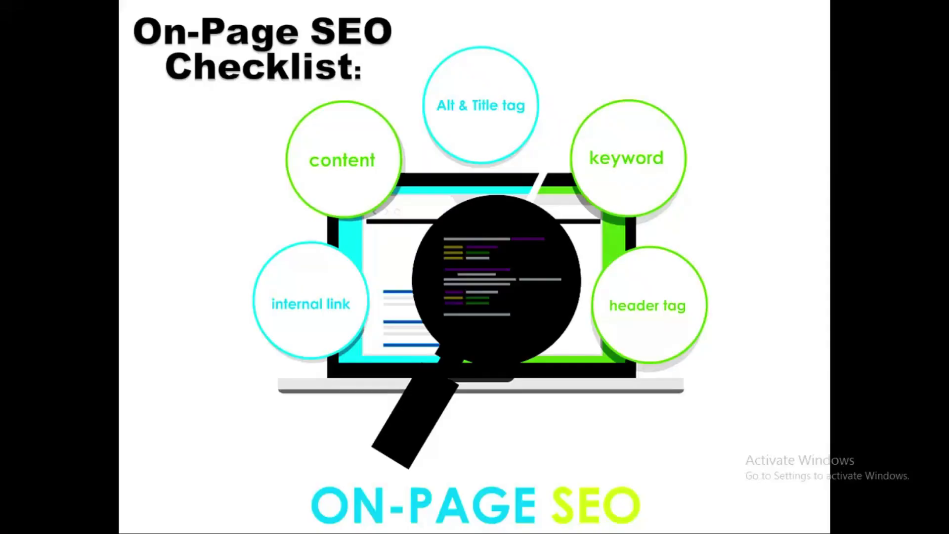